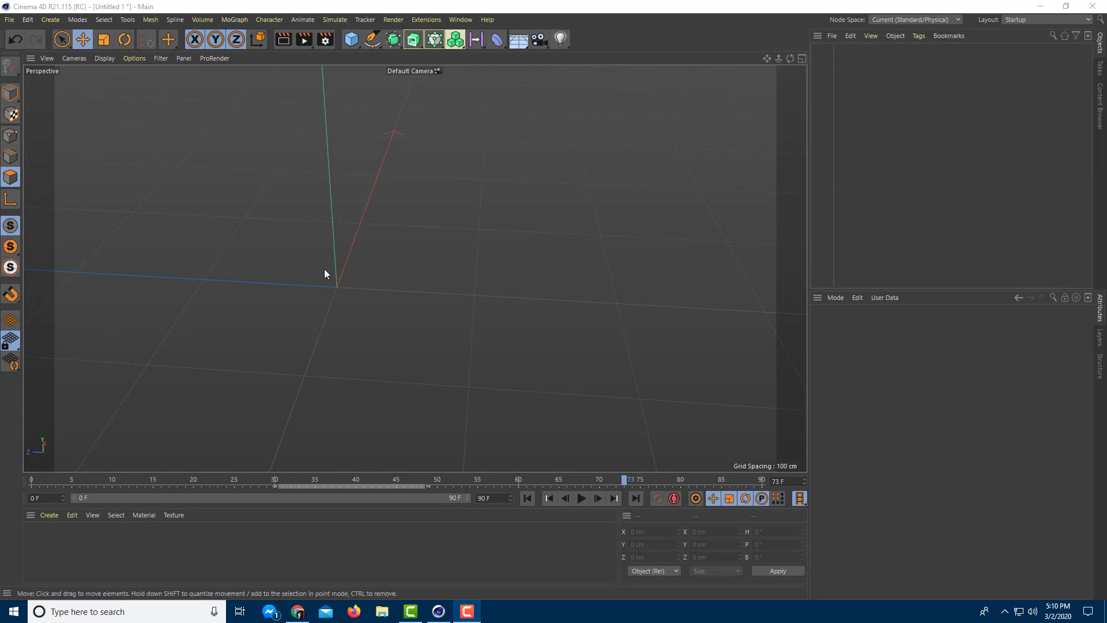
# Step: Add a sphere to the scene and set its segments to 10
pyautogui.click(349, 39)
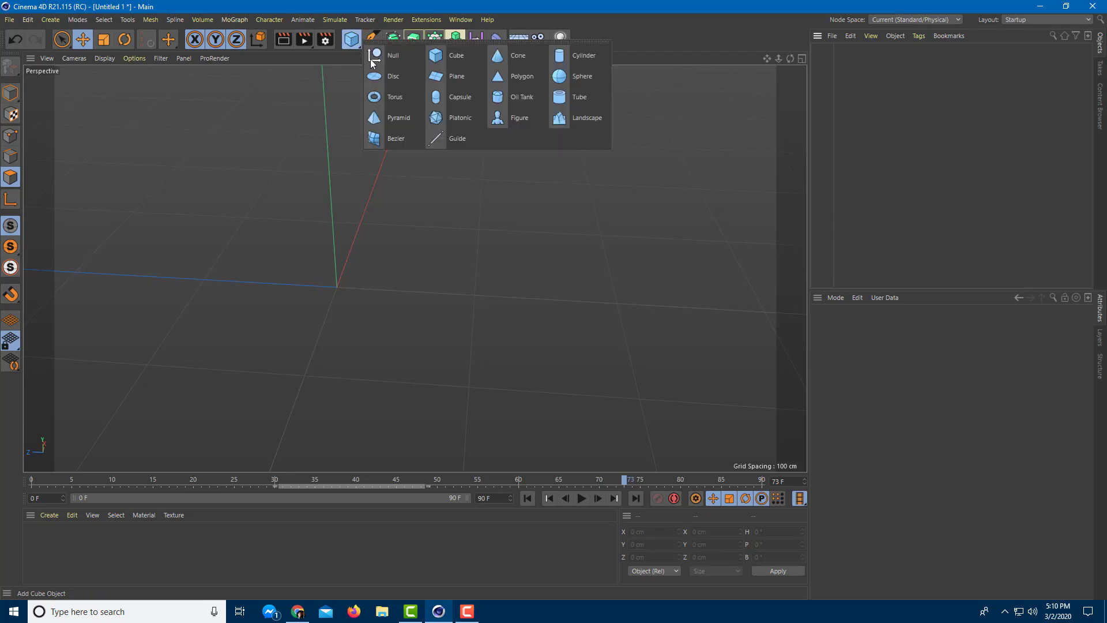
pyautogui.click(575, 76)
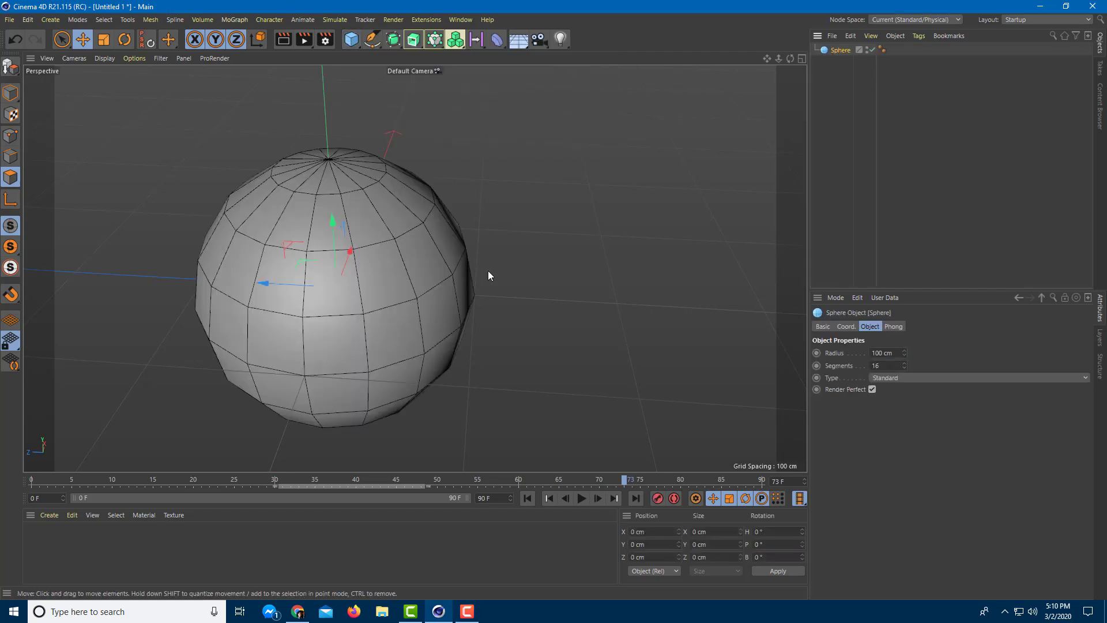
pyautogui.click(883, 364)
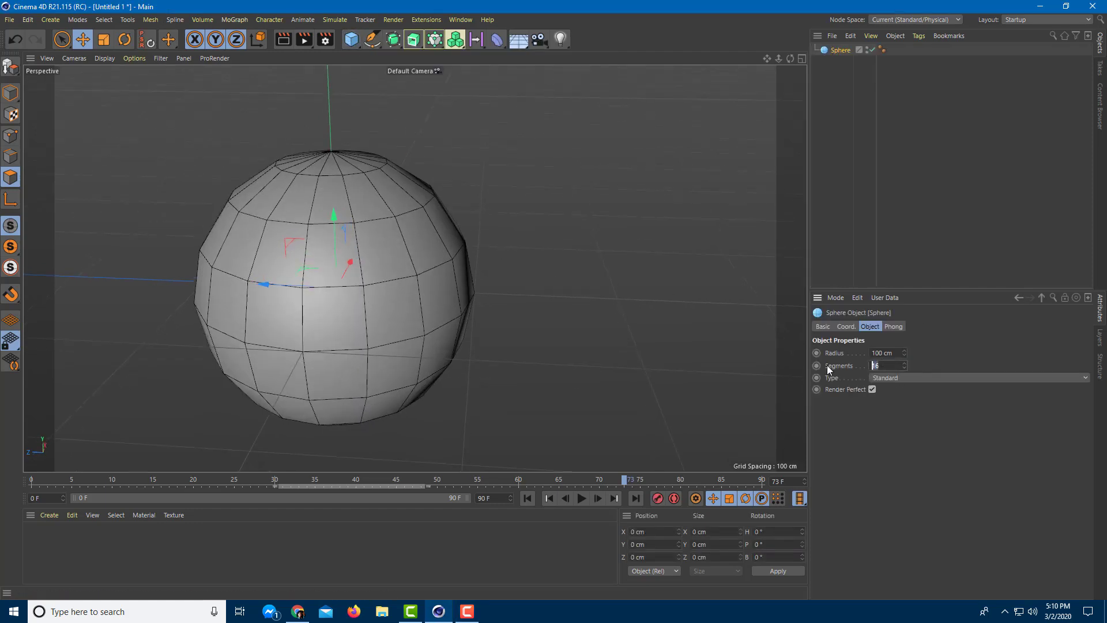
pyautogui.write('10')
pyautogui.press('Return')
pyautogui.keyDown('alt'); pyautogui.moveTo(516, 195); pyautogui.dragTo(539, 215); pyautogui.keyUp('alt')
pyautogui.keyDown('alt'); pyautogui.moveTo(502, 271); pyautogui.dragTo(513, 203); pyautogui.keyUp('alt')
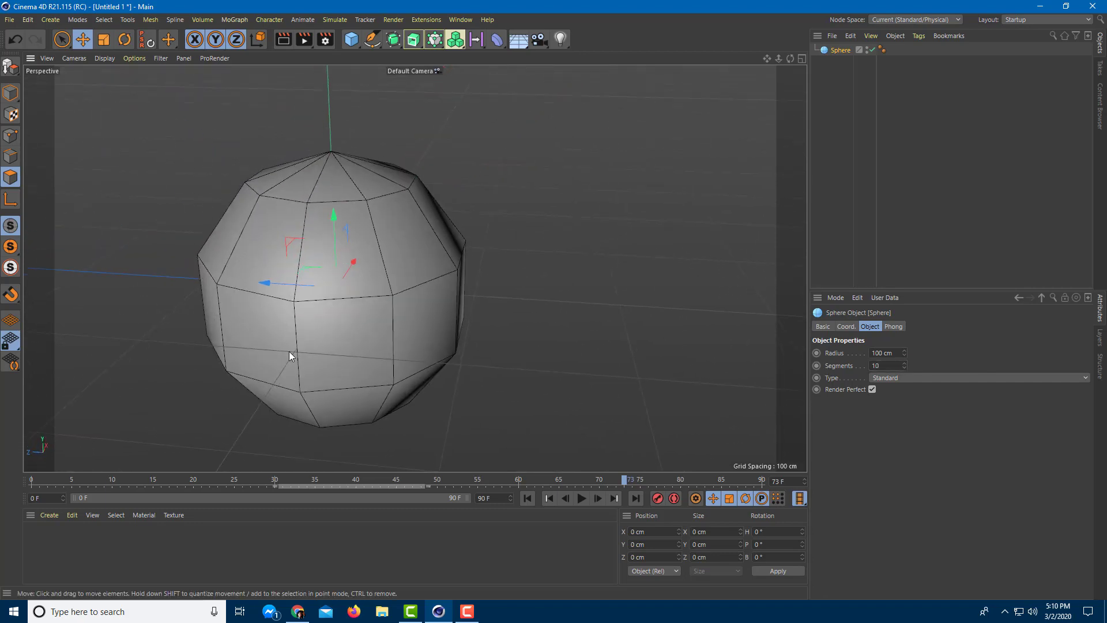
# Step: Switch the viewport display to shading without wireframe lines and back to shading with lines
pyautogui.rightClick(327, 295)
pyautogui.press('Escape')
pyautogui.press('n')
pyautogui.press('a')
pyautogui.press('n')
pyautogui.press('b')
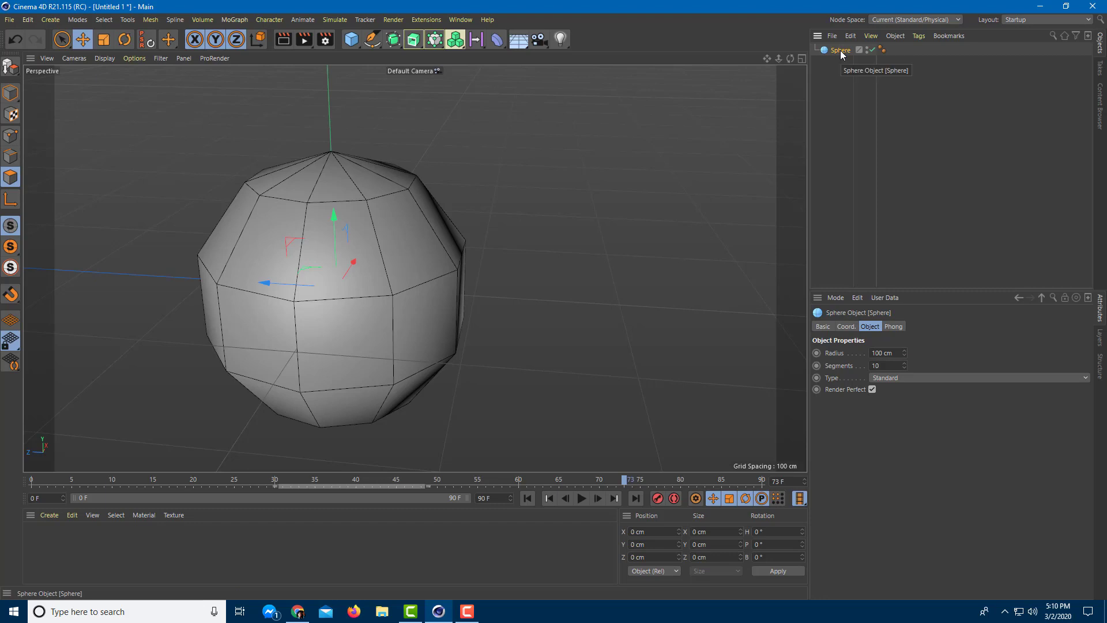
# Step: Make the sphere editable and select six adjacent triangular polygons around its top pole
pyautogui.press('c')
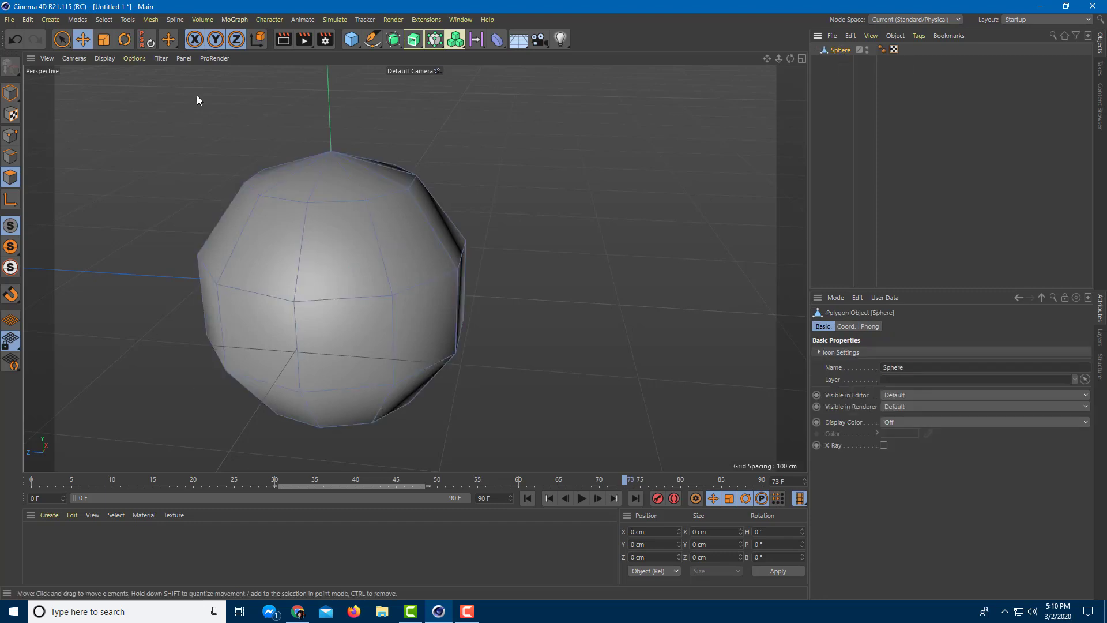
pyautogui.keyDown('alt'); pyautogui.moveTo(534, 241); pyautogui.dragTo(386, 242); pyautogui.keyUp('alt')
pyautogui.keyDown('alt'); pyautogui.moveTo(338, 282); pyautogui.dragTo(464, 335); pyautogui.keyUp('alt')
pyautogui.click(339, 250)
pyautogui.keyDown('shift'); pyautogui.click(382, 242); pyautogui.keyUp('shift')
pyautogui.keyDown('shift'); pyautogui.click(398, 217); pyautogui.keyUp('shift')
pyautogui.keyDown('shift'); pyautogui.click(391, 192); pyautogui.keyUp('shift')
pyautogui.keyDown('shift'); pyautogui.click(368, 174); pyautogui.keyUp('shift')
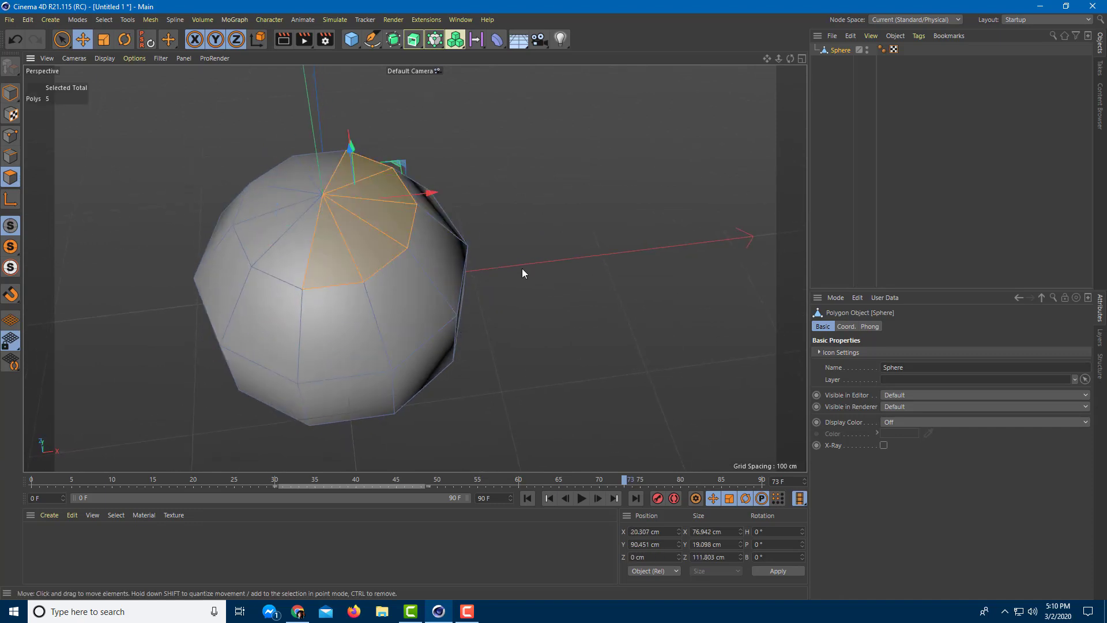
pyautogui.keyDown('alt'); pyautogui.moveTo(545, 280); pyautogui.dragTo(449, 192); pyautogui.keyUp('alt')
pyautogui.keyDown('alt'); pyautogui.moveTo(428, 335); pyautogui.dragTo(601, 380); pyautogui.keyUp('alt')
pyautogui.keyDown('shift'); pyautogui.click(344, 276); pyautogui.keyUp('shift')
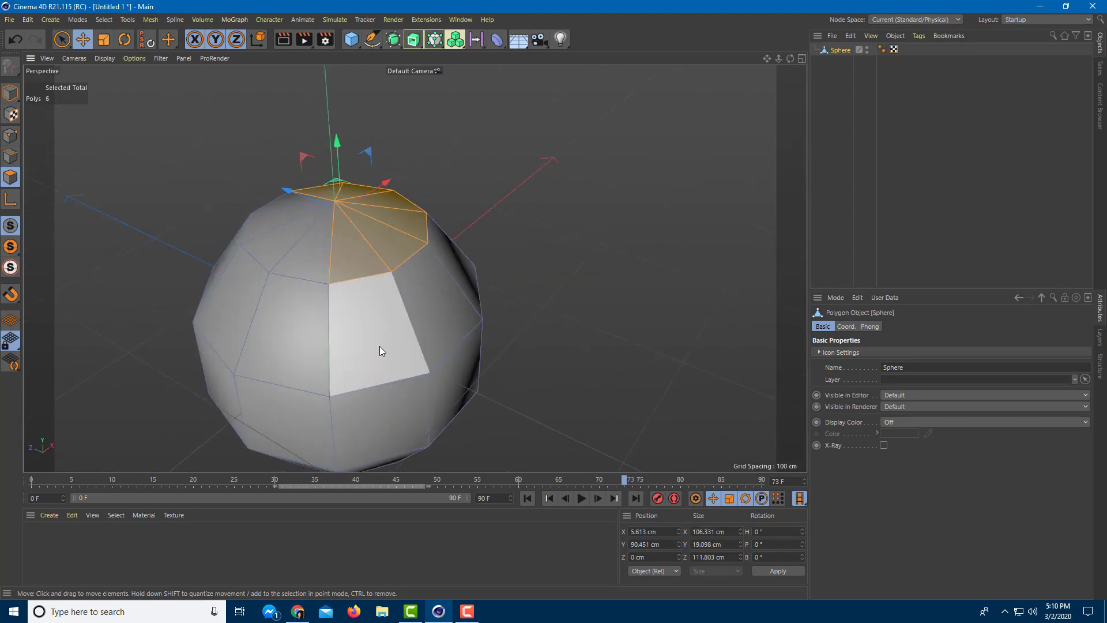
# Step: Add the adjoining polygons of the upper ring and the middle ring at the sphere's back to the selection
pyautogui.keyDown('shift'); pyautogui.click(402, 341); pyautogui.keyUp('shift')
pyautogui.keyDown('shift'); pyautogui.click(441, 311); pyautogui.keyUp('shift')
pyautogui.keyDown('alt'); pyautogui.moveTo(437, 357); pyautogui.dragTo(335, 303); pyautogui.keyUp('alt')
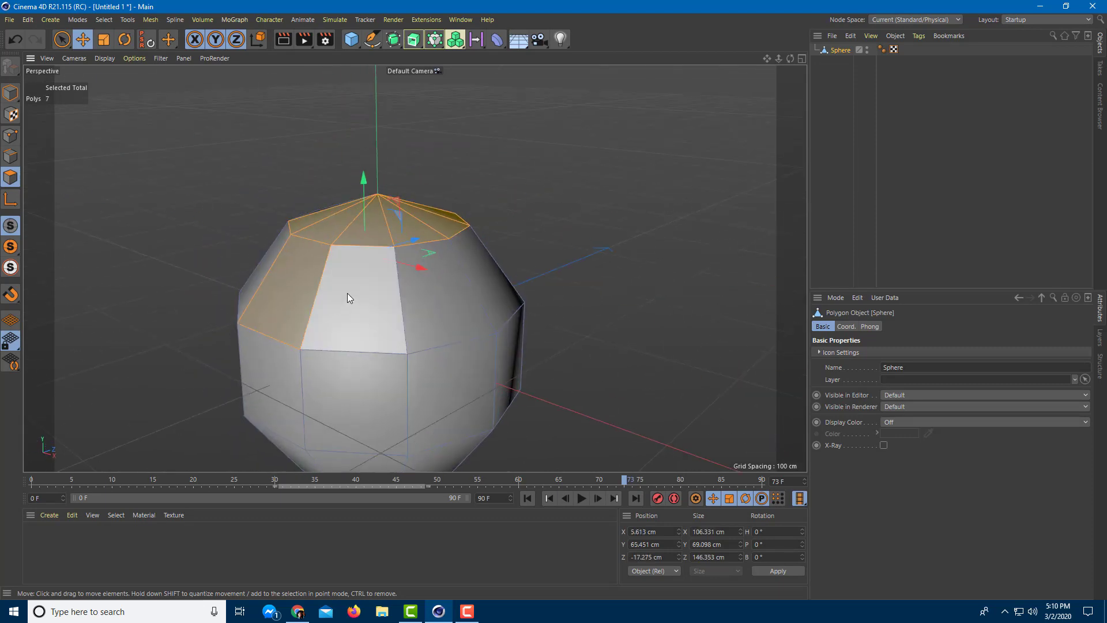
pyautogui.keyDown('shift'); pyautogui.click(466, 308); pyautogui.keyUp('shift')
pyautogui.keyDown('alt'); pyautogui.moveTo(461, 314); pyautogui.dragTo(472, 335); pyautogui.keyUp('alt')
pyautogui.keyDown('shift'); pyautogui.click(383, 389); pyautogui.keyUp('shift')
pyautogui.keyDown('shift'); pyautogui.click(369, 344); pyautogui.keyUp('shift')
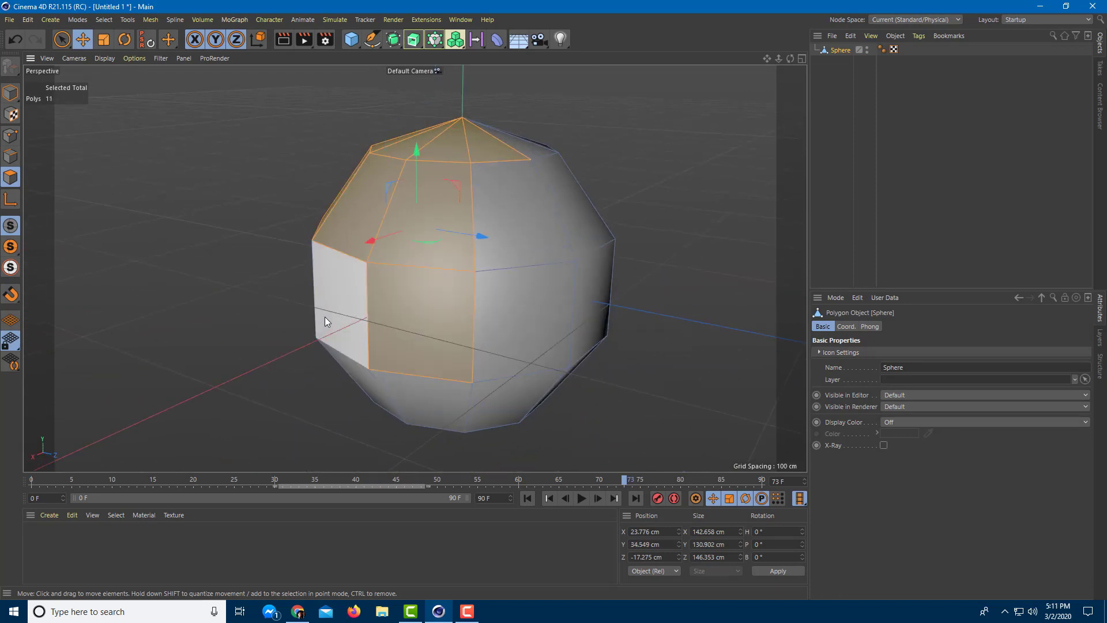
# Step: Extend the selection along the middle ring at the sphere's back, removing the surplus polygon at its end
pyautogui.keyDown('shift'); pyautogui.click(325, 317); pyautogui.keyUp('shift')
pyautogui.keyDown('alt'); pyautogui.moveTo(325, 318); pyautogui.dragTo(582, 323); pyautogui.keyUp('alt')
pyautogui.keyDown('shift'); pyautogui.click(492, 297); pyautogui.keyUp('shift')
pyautogui.keyDown('shift'); pyautogui.click(415, 307); pyautogui.keyUp('shift')
pyautogui.keyDown('shift'); pyautogui.click(325, 314); pyautogui.keyUp('shift')
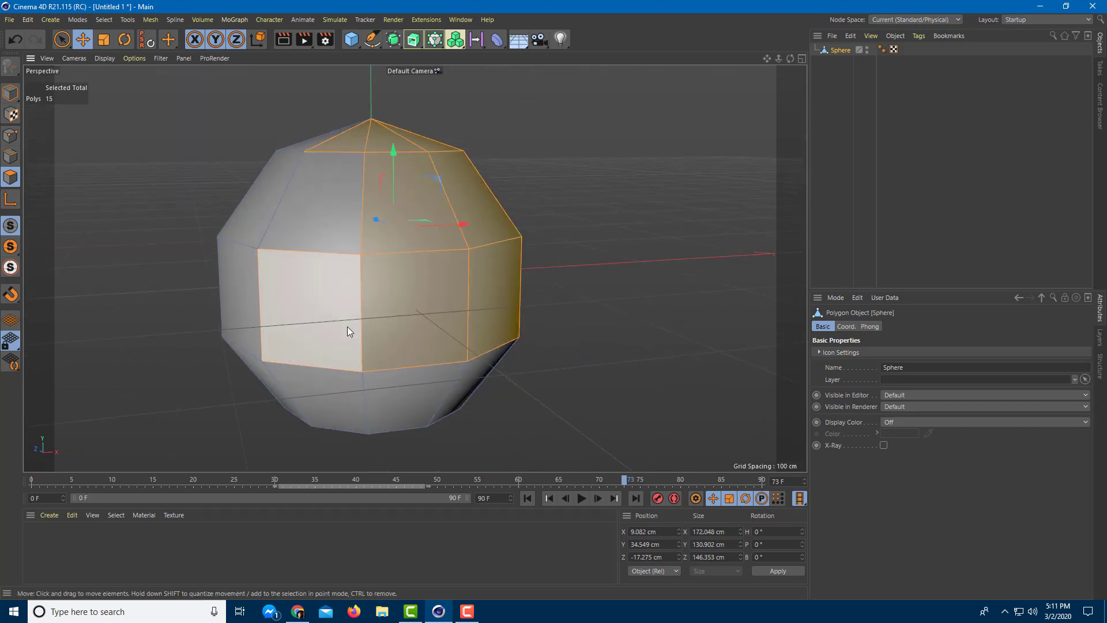
pyautogui.keyDown('ctrl'); pyautogui.click(321, 363); pyautogui.keyUp('ctrl')
pyautogui.keyDown('alt'); pyautogui.moveTo(424, 379); pyautogui.dragTo(435, 250); pyautogui.keyUp('alt')
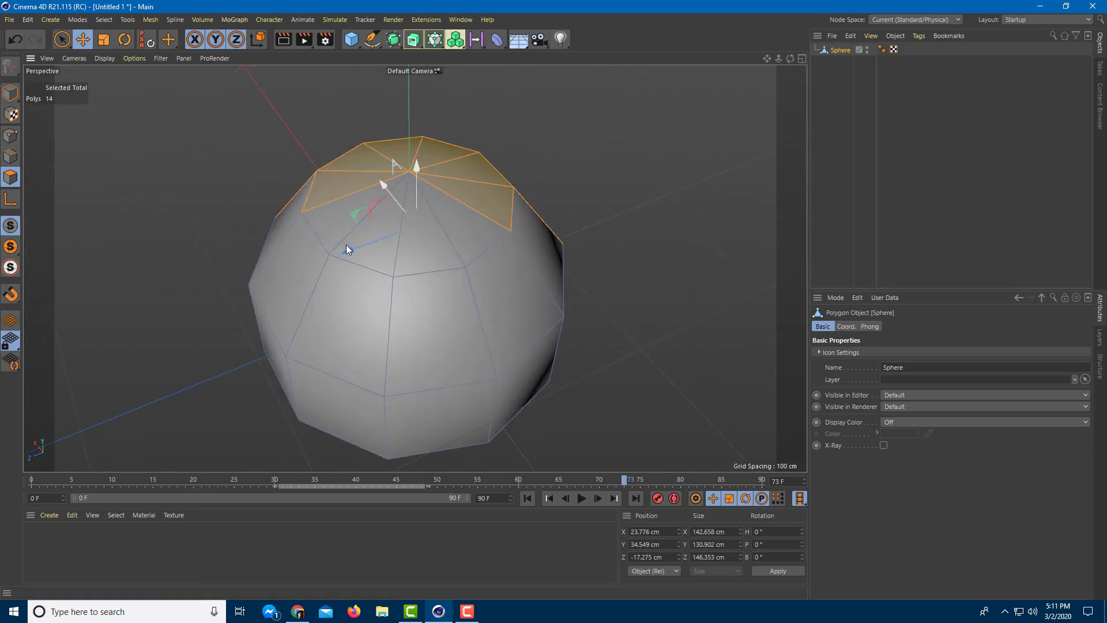
# Step: Add the four remaining triangles around the top pole to complete the scalp selection of 18 polygons
pyautogui.keyDown('shift'); pyautogui.click(337, 233); pyautogui.keyUp('shift')
pyautogui.keyDown('shift'); pyautogui.click(373, 249); pyautogui.keyUp('shift')
pyautogui.keyDown('shift'); pyautogui.click(418, 258); pyautogui.keyUp('shift')
pyautogui.keyDown('shift'); pyautogui.click(487, 245); pyautogui.keyUp('shift')
pyautogui.keyDown('alt'); pyautogui.moveTo(536, 278); pyautogui.dragTo(594, 199); pyautogui.keyUp('alt')
pyautogui.scroll(2, 579, 198)
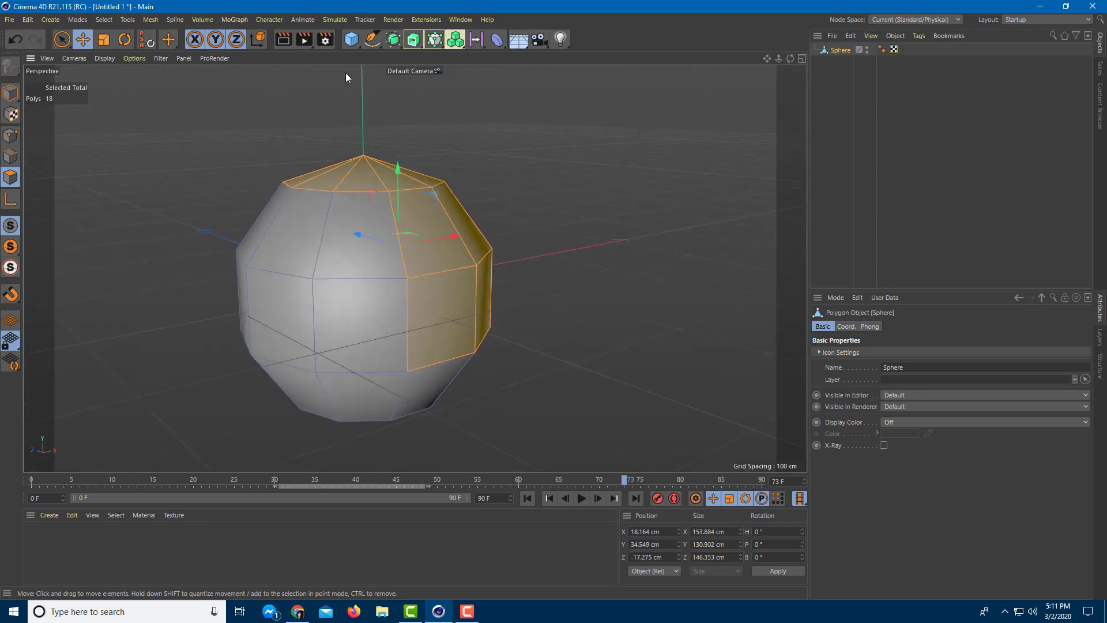
# Step: Add a Hair object to the selected scalp polygons
pyautogui.click(341, 21)
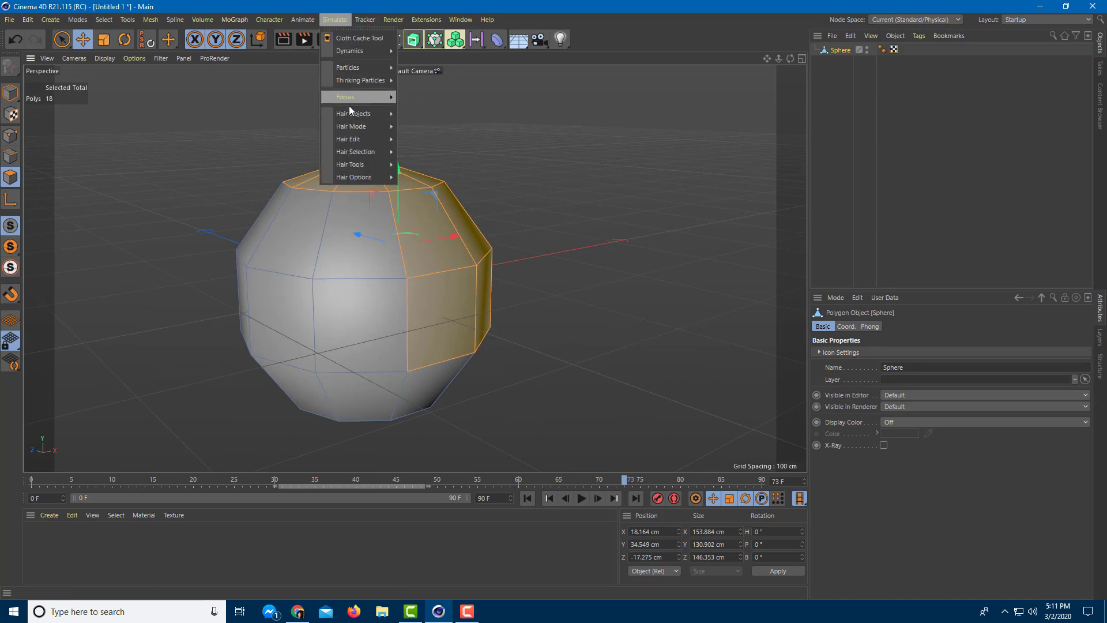
pyautogui.moveTo(355, 119)
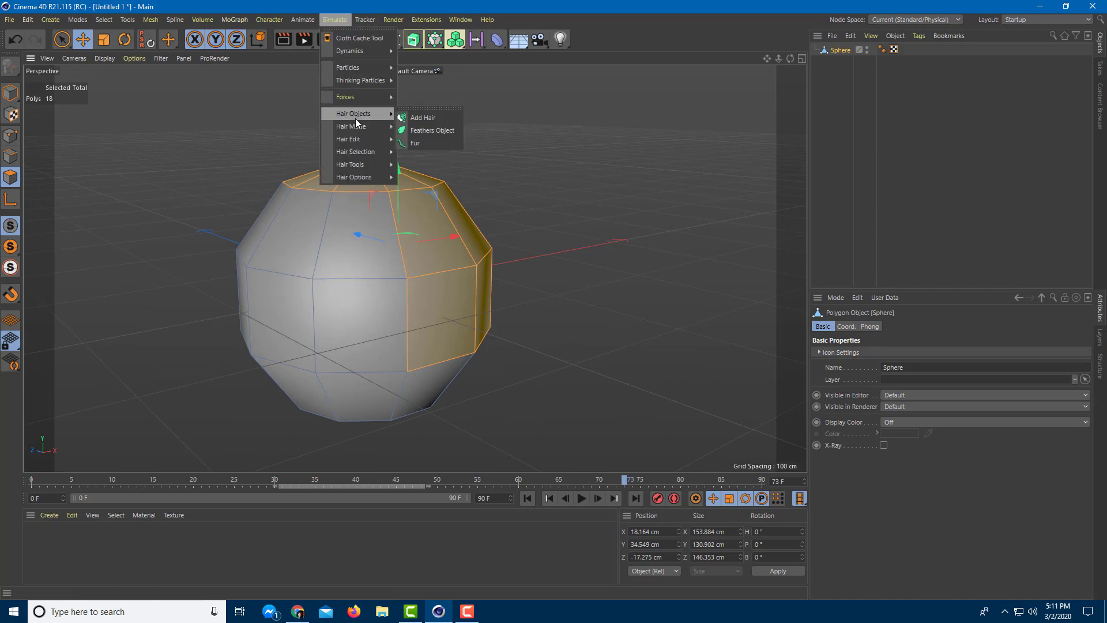
pyautogui.click(452, 119)
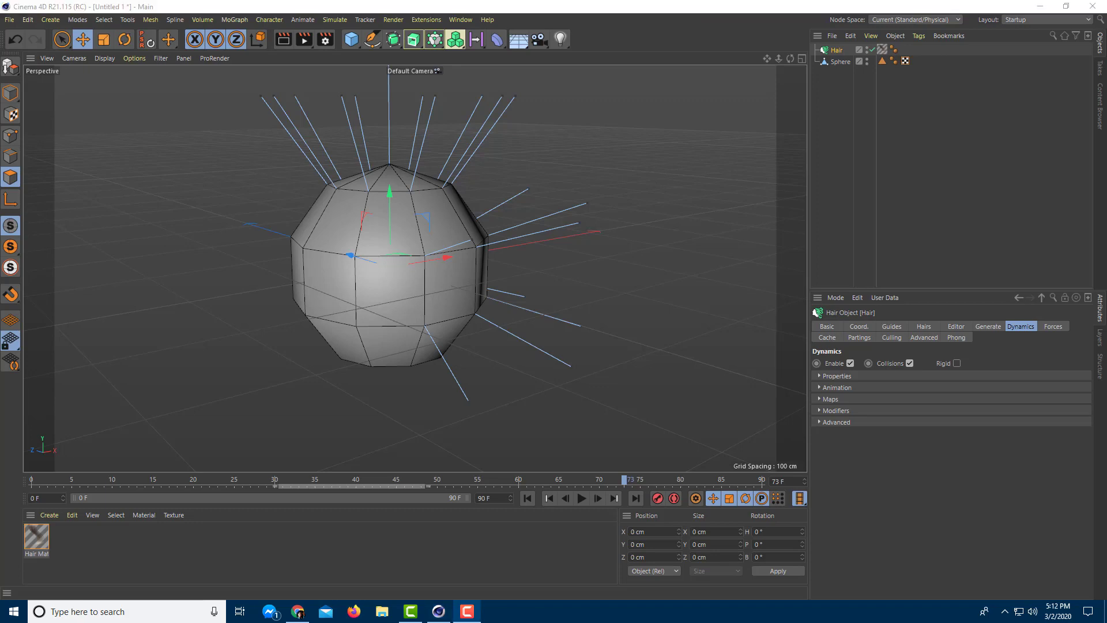
# Step: Render the hair in the viewport to preview it, and return to the normal view
pyautogui.keyDown('alt'); pyautogui.moveTo(551, 192); pyautogui.dragTo(550, 216, button='middle'); pyautogui.keyUp('alt')
pyautogui.hotkey('ctrl', 'r')
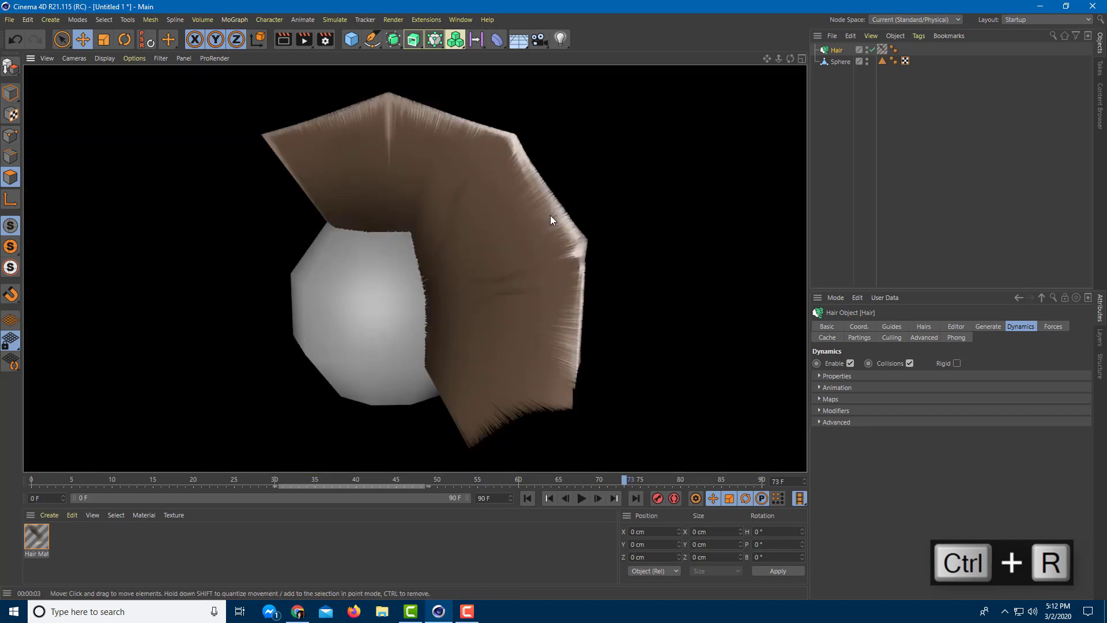
pyautogui.keyDown('alt'); pyautogui.click(550, 216); pyautogui.keyUp('alt')
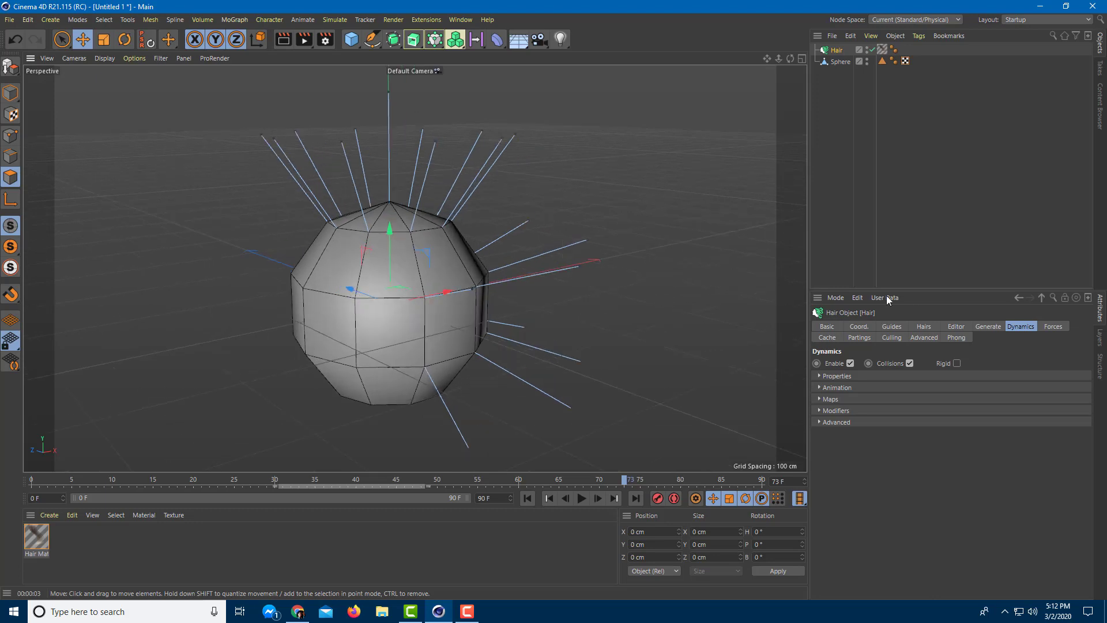
# Step: Show the hair's guide settings and play the animation briefly to watch the guides fall
pyautogui.click(892, 326)
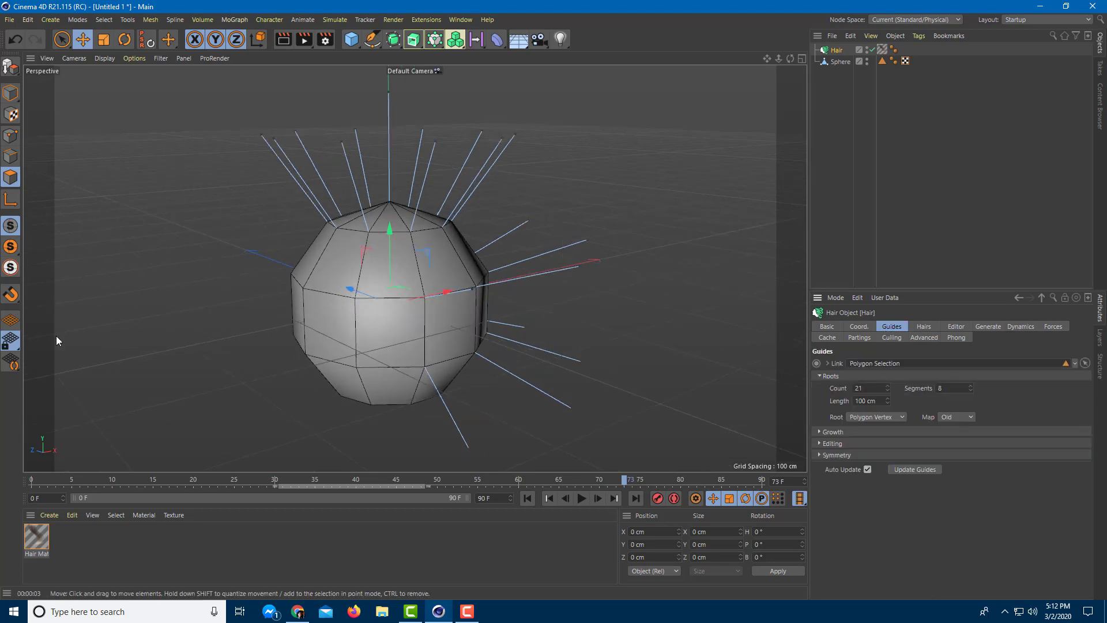
pyautogui.click(580, 499)
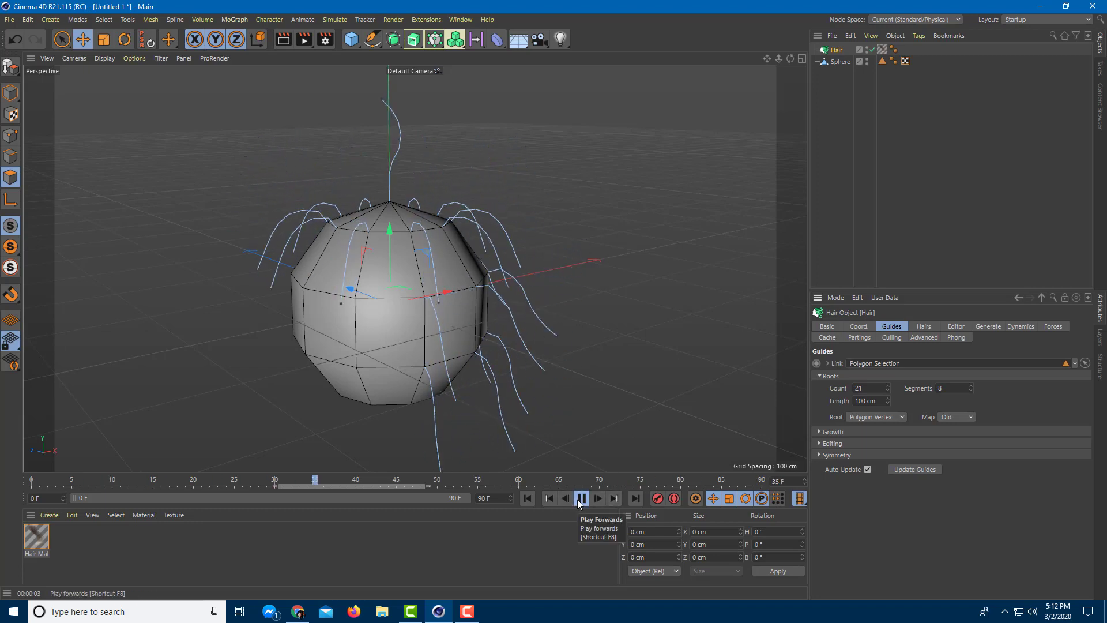
pyautogui.click(581, 500)
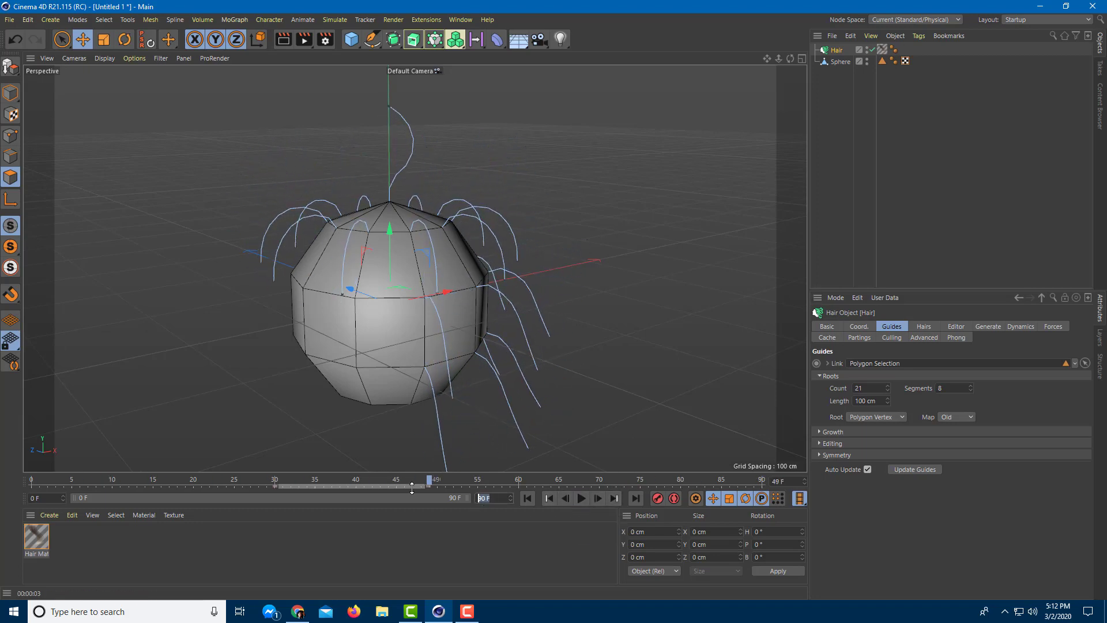
# Step: Extend the animation and its preview range to 1000 frames, and go back to frame 0
pyautogui.write('10')
pyautogui.press('Return')
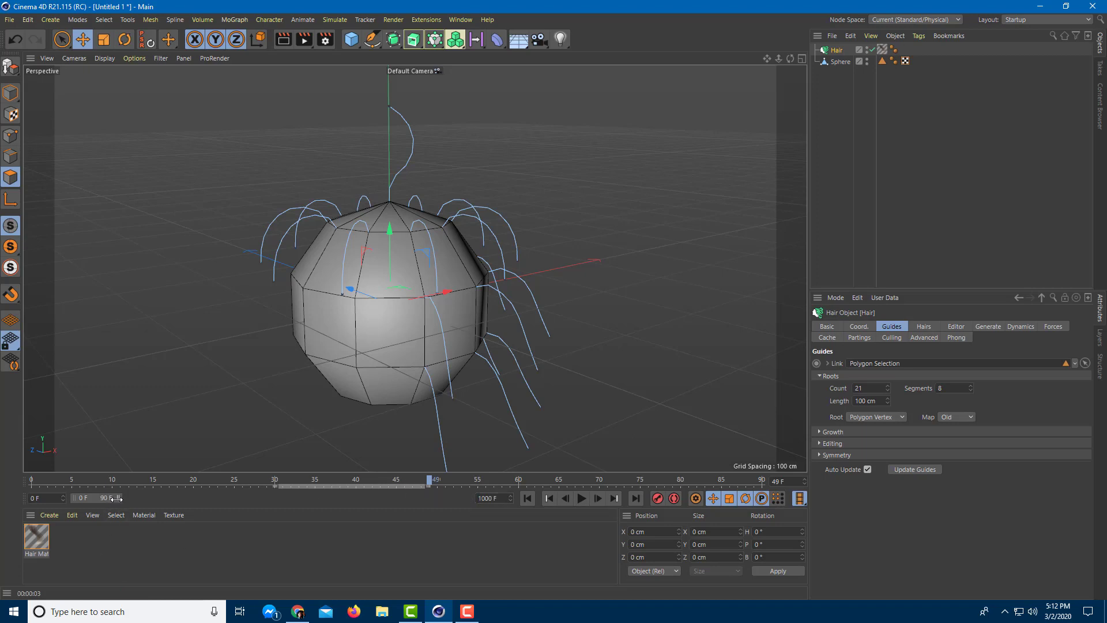
pyautogui.moveTo(115, 499); pyautogui.dragTo(657, 507)
pyautogui.moveTo(334, 481); pyautogui.dragTo(0, 466)
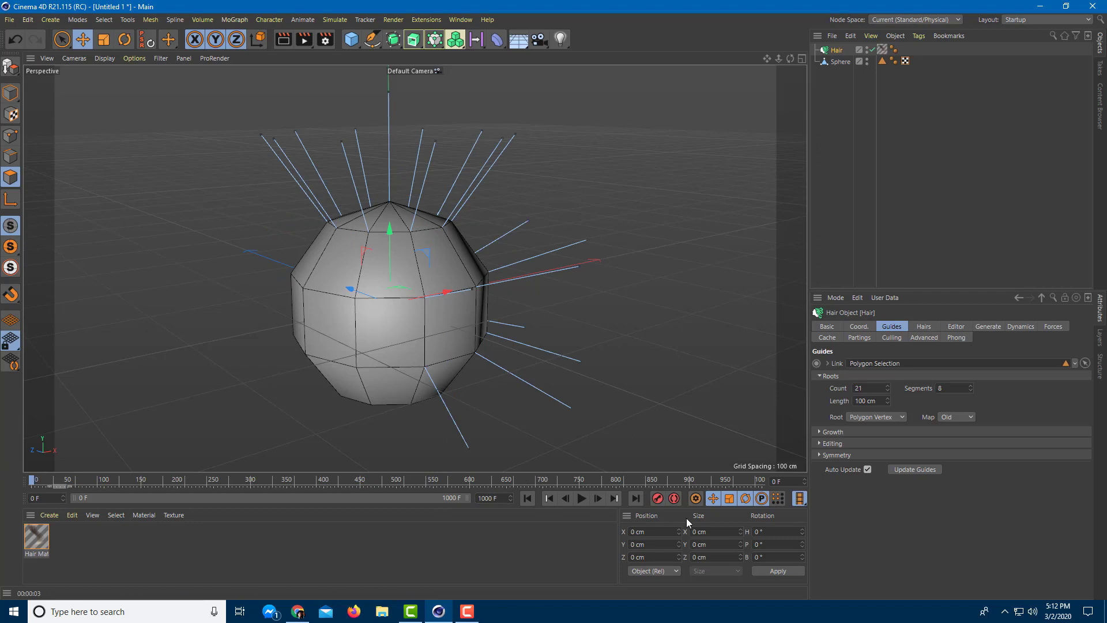
# Step: Play the hair simulation to about frame 99 and render the fallen hair in the viewport
pyautogui.click(581, 499)
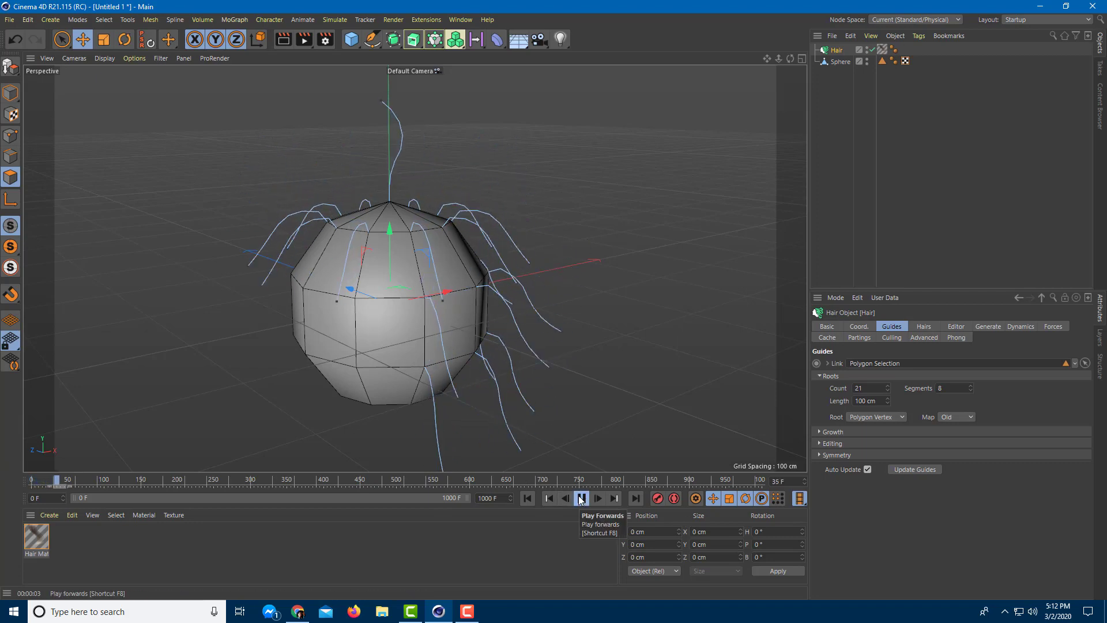
pyautogui.click(581, 498)
pyautogui.scroll(-1, 530, 268)
pyautogui.keyDown('alt'); pyautogui.moveTo(490, 292); pyautogui.dragTo(574, 299); pyautogui.keyUp('alt')
pyautogui.hotkey('ctrl', 'r')
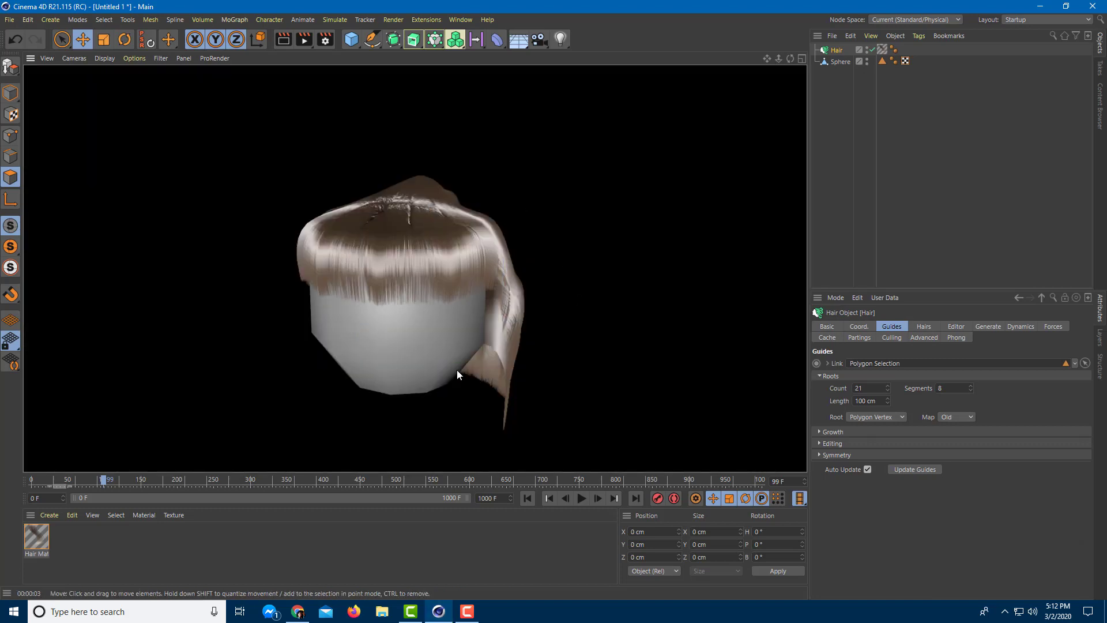
pyautogui.scroll(1, 468, 322)
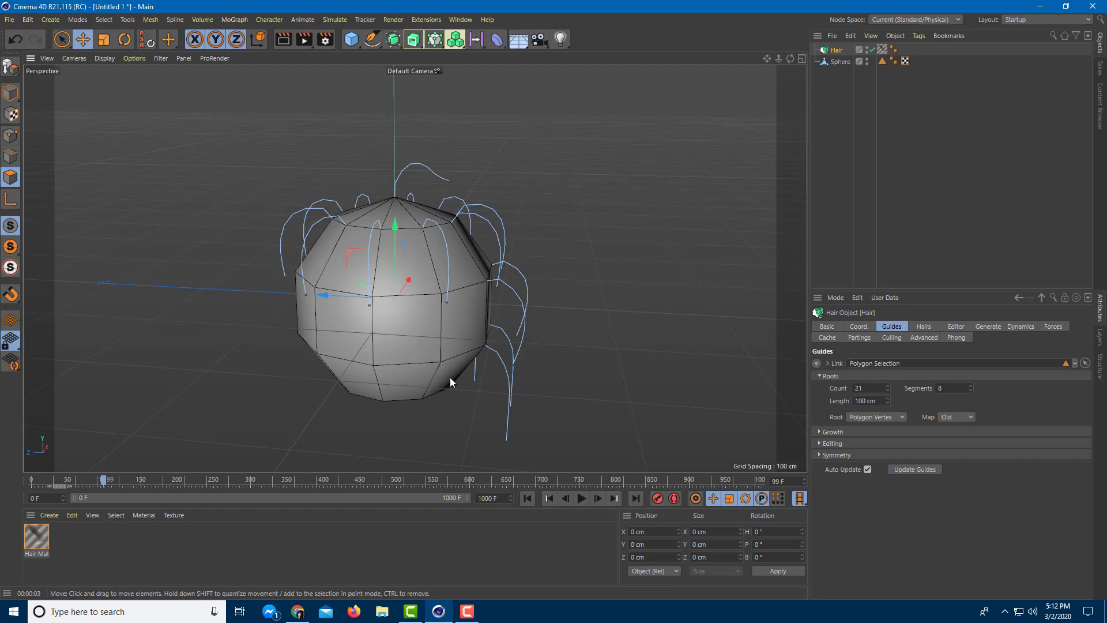
# Step: Disable the hair's dynamics at frame 0 and play the animation to compare the guides' behaviour
pyautogui.moveTo(491, 480); pyautogui.dragTo(0, 490)
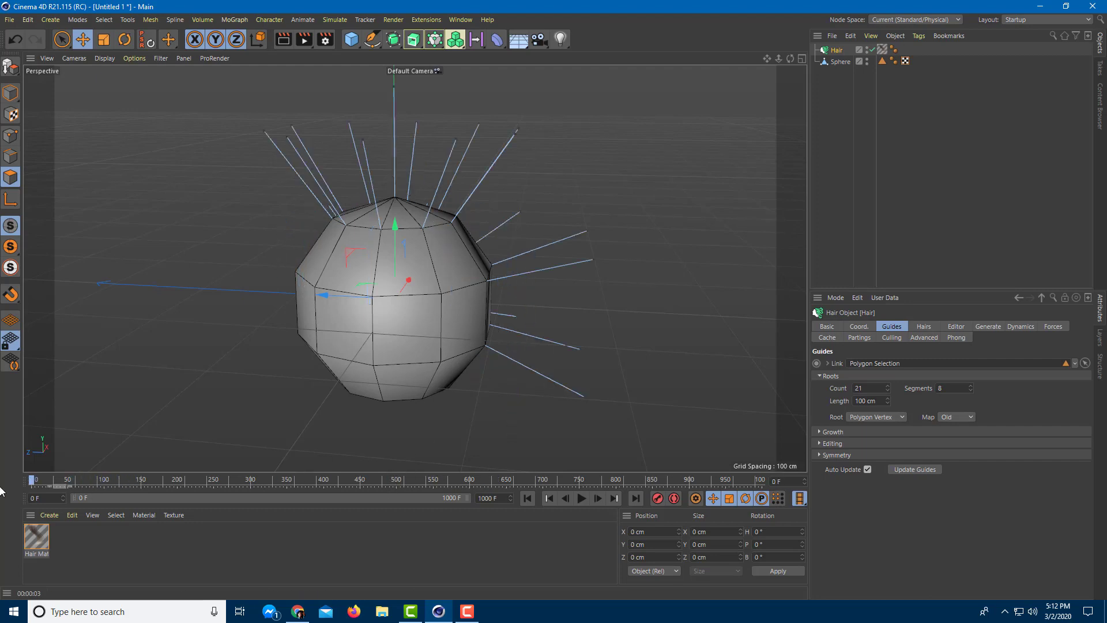
pyautogui.click(1019, 327)
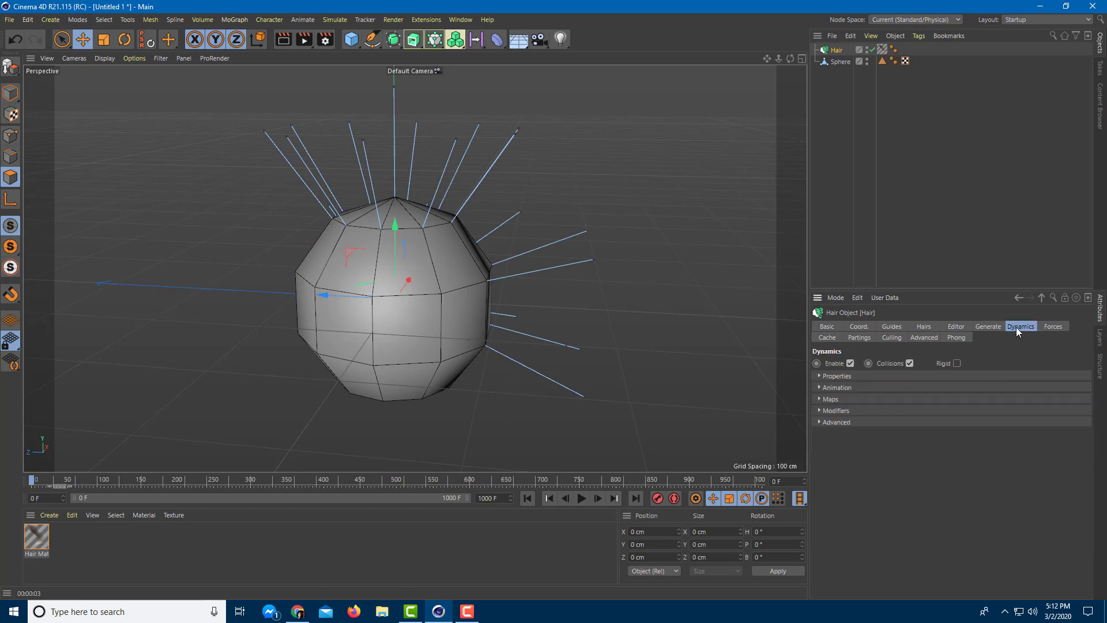
pyautogui.click(851, 363)
pyautogui.click(581, 499)
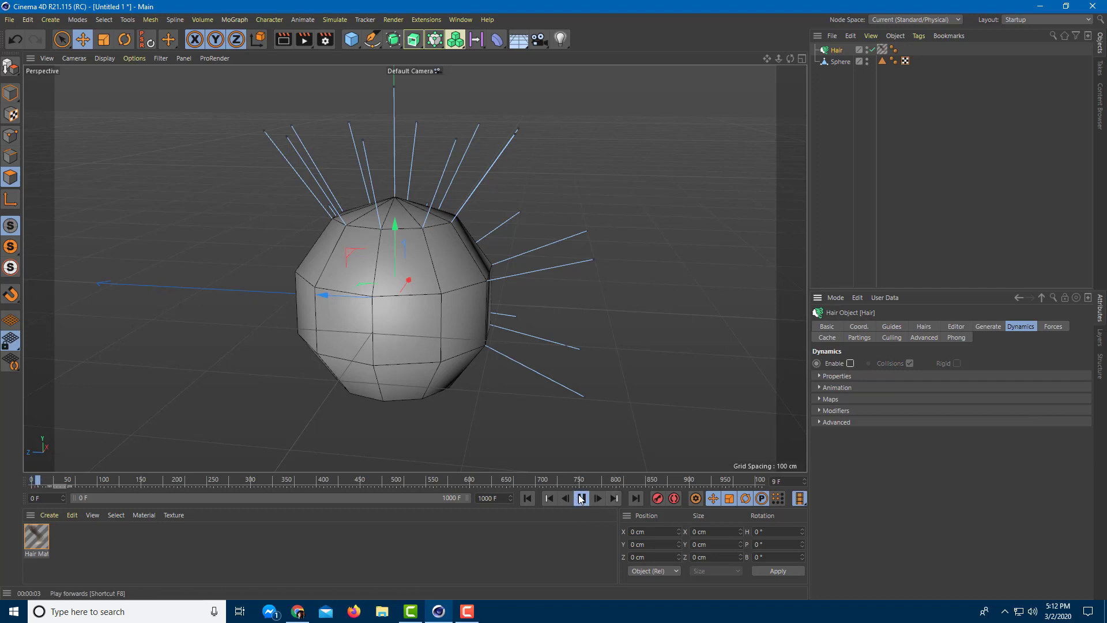
pyautogui.click(582, 498)
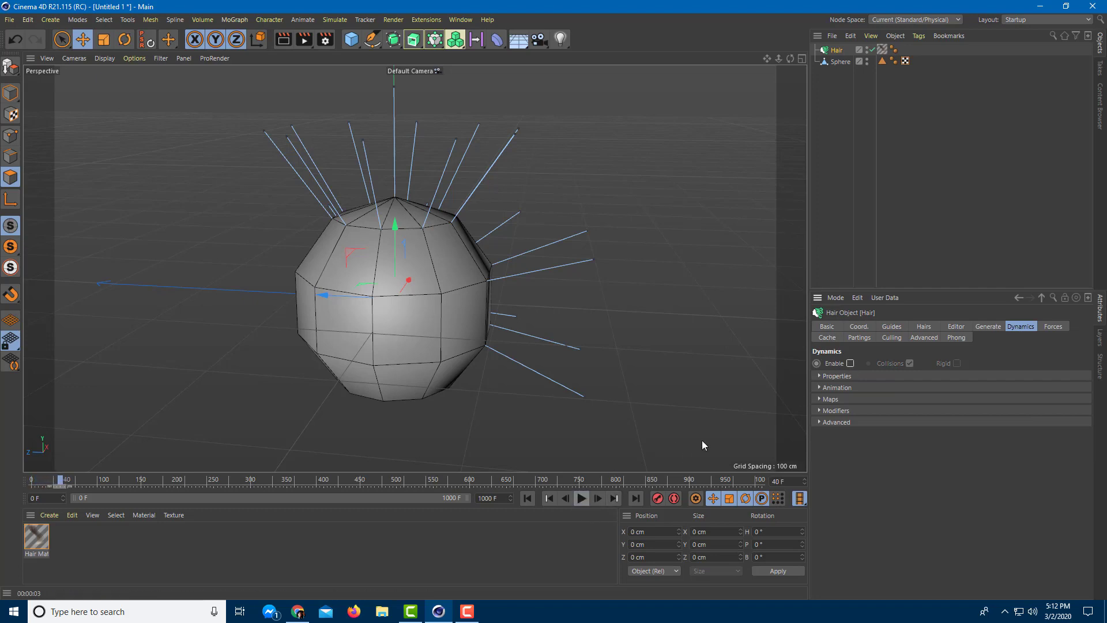
# Step: Re-enable the hair's dynamics, switch Collisions off and on again, and move the animation to frame 185
pyautogui.click(850, 364)
pyautogui.hotkey('shift', 'f')
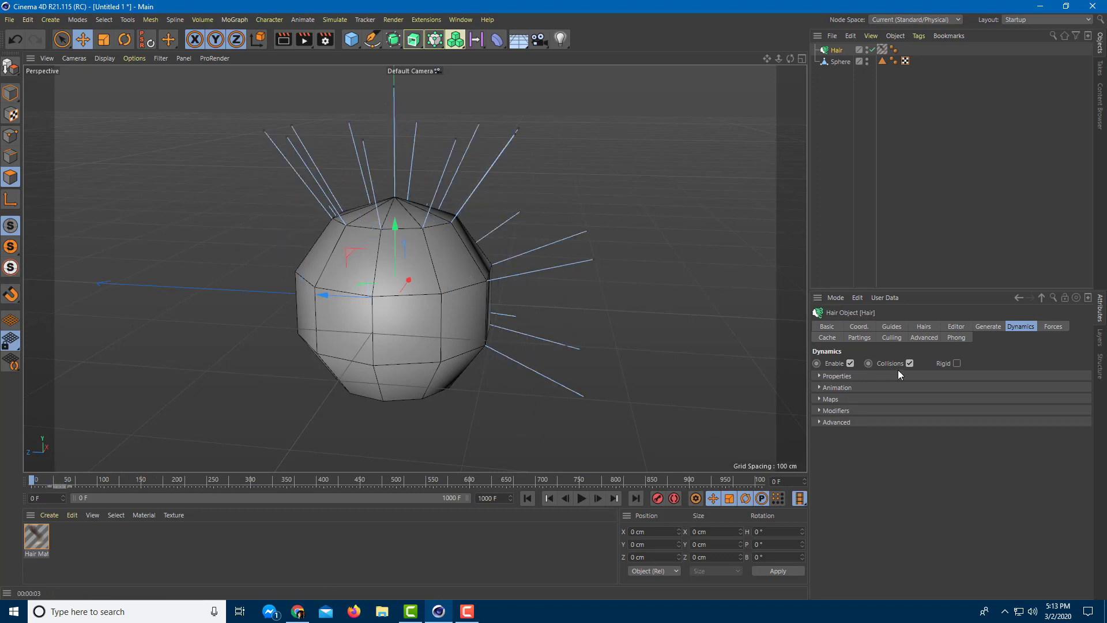
pyautogui.click(910, 363)
pyautogui.click(910, 363)
pyautogui.moveTo(185, 489); pyautogui.dragTo(166, 479)
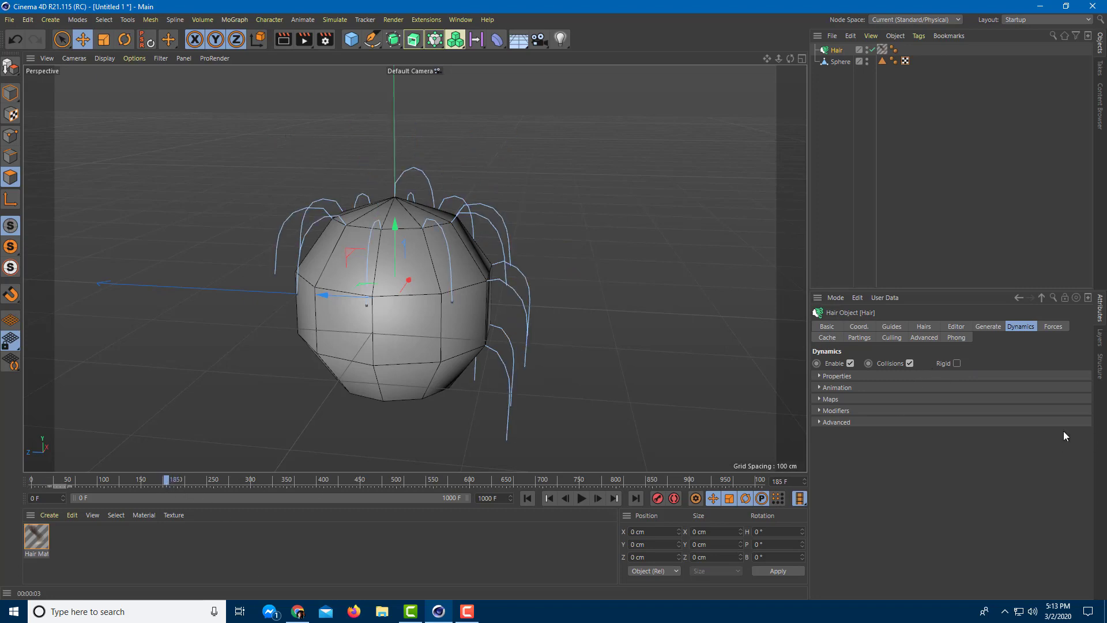
# Step: Turn on Rigid for the hair dynamics, comparing it off and on during playback, and stop the animation
pyautogui.click(581, 499)
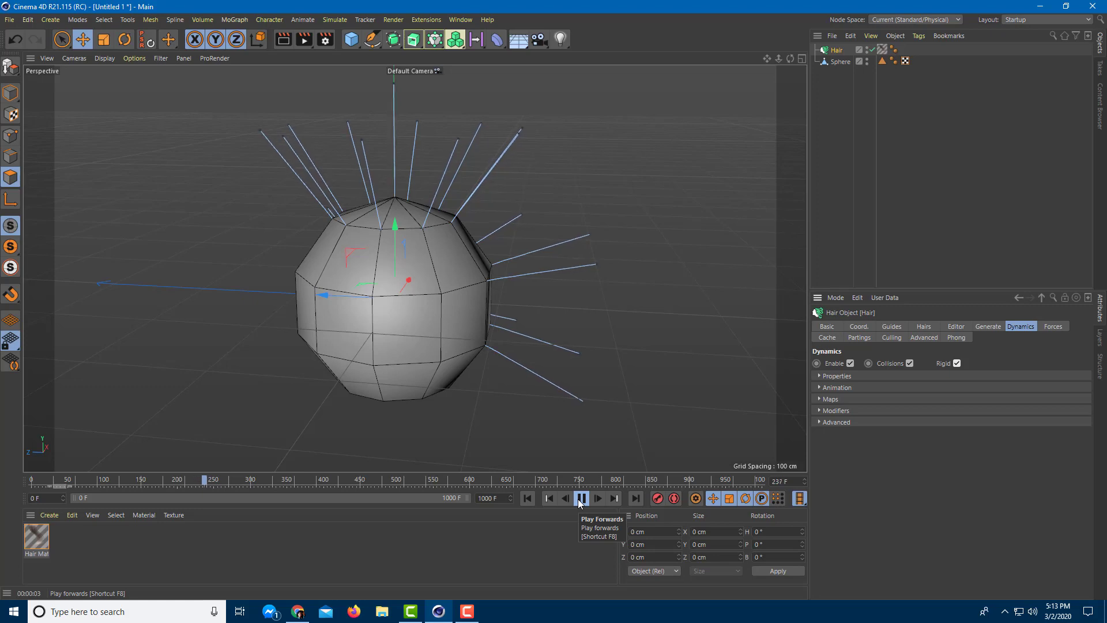
pyautogui.click(957, 363)
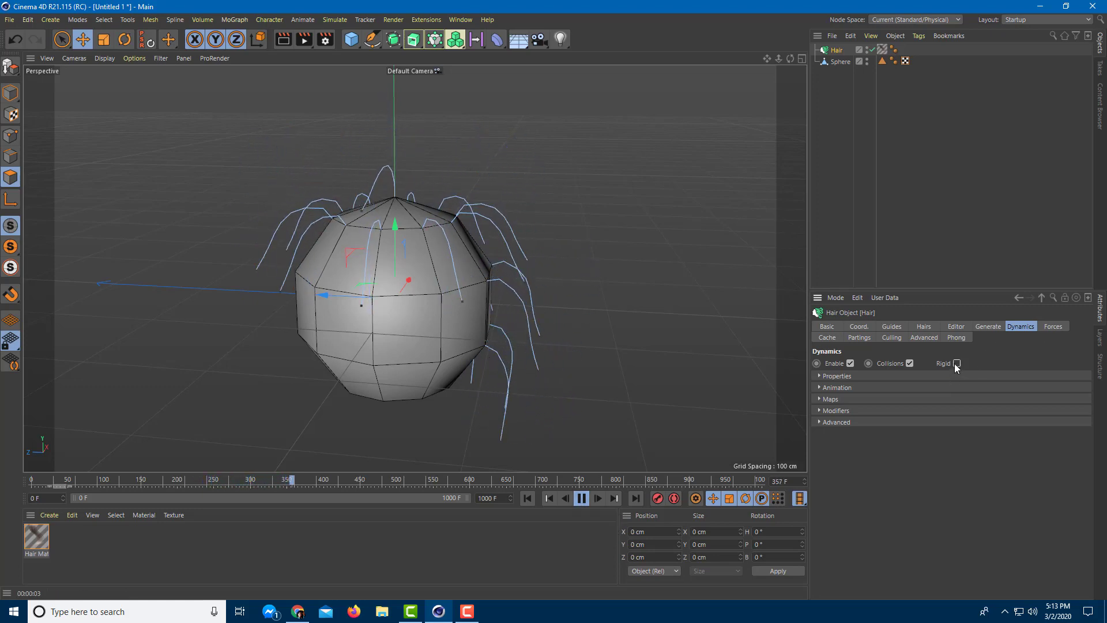
pyautogui.click(956, 363)
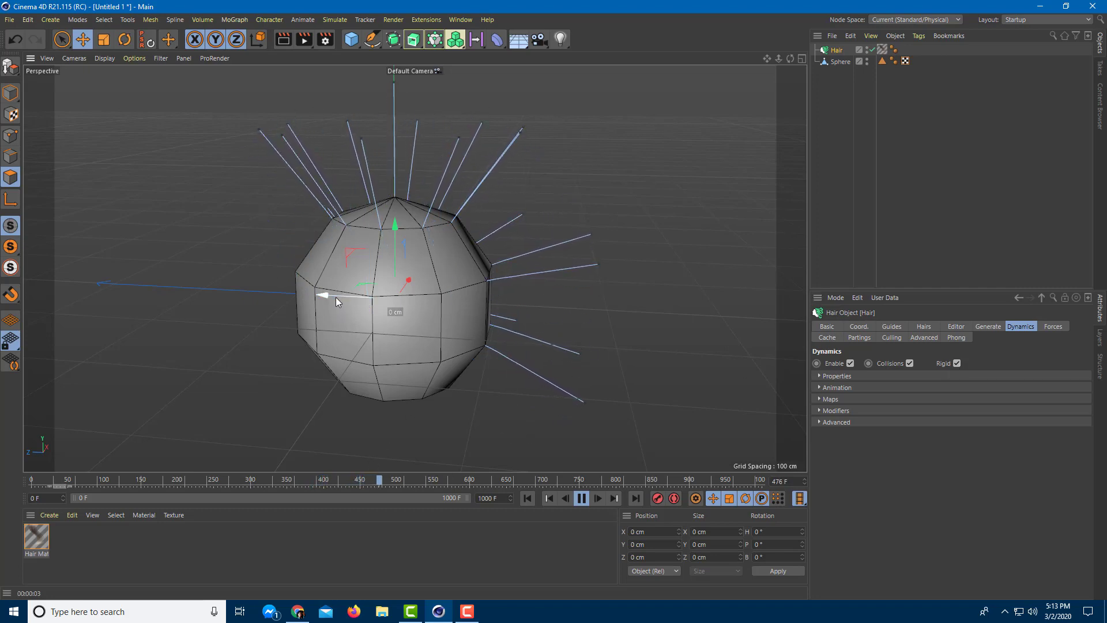
pyautogui.click(582, 498)
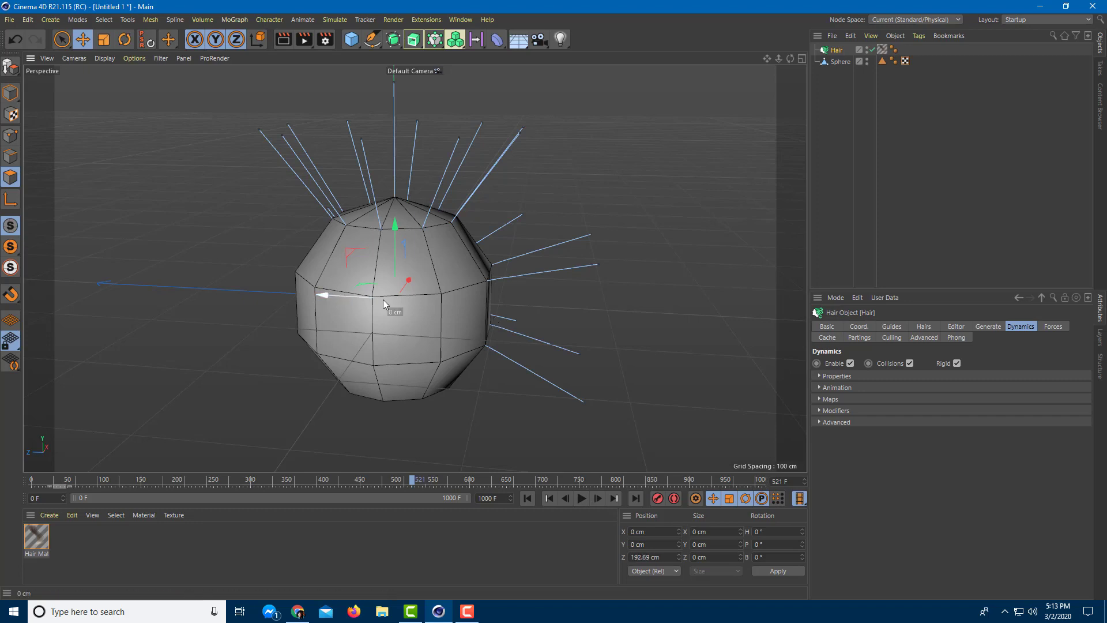
# Step: Return the animation to frame 0, activate Live Selection with the hair object selected, and render the rigid hair in the viewport
pyautogui.moveTo(374, 479); pyautogui.dragTo(0, 458)
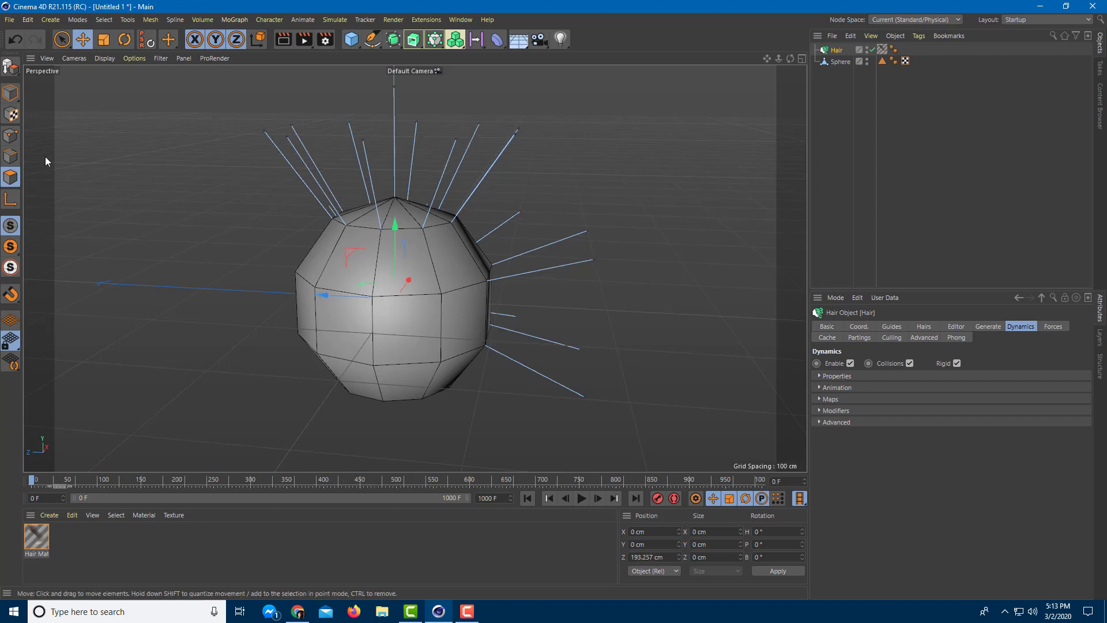
pyautogui.click(62, 39)
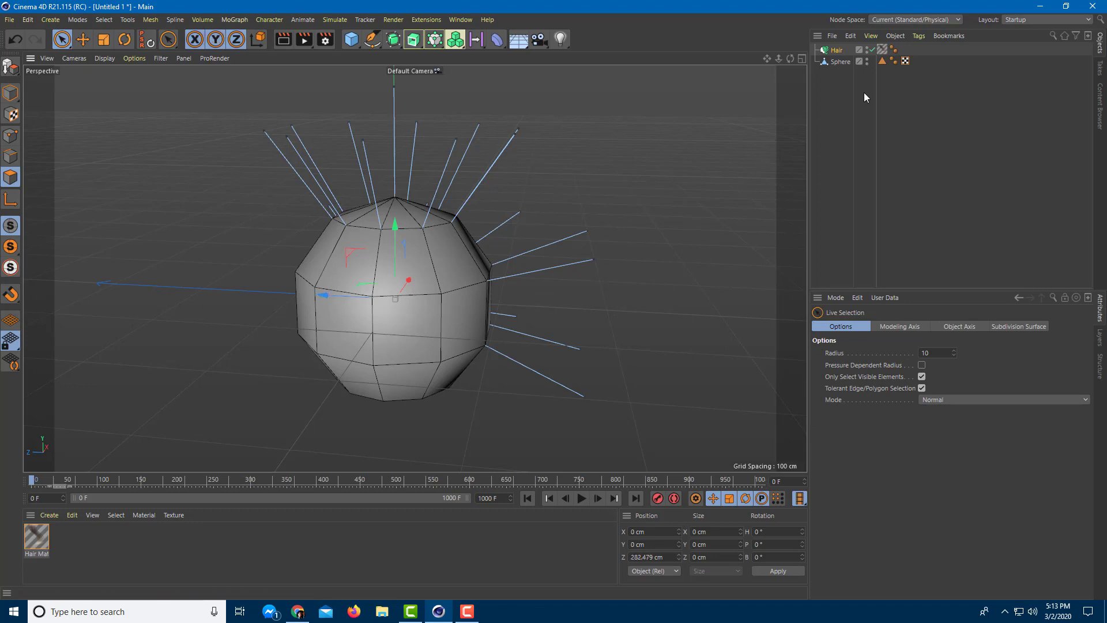
pyautogui.click(835, 51)
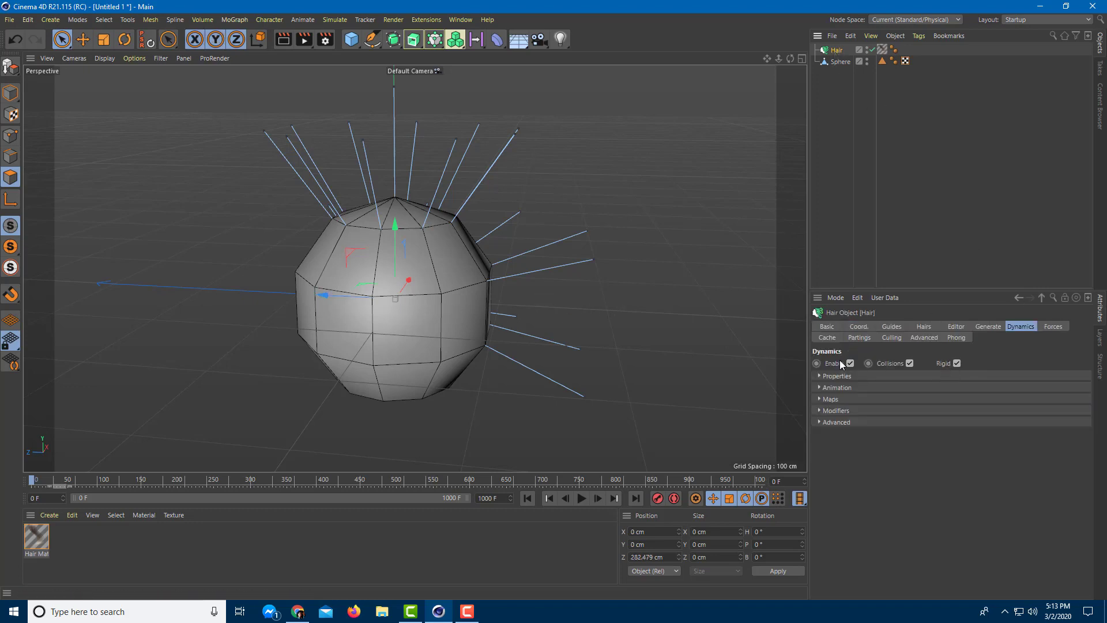
pyautogui.hotkey('ctrl', 'r')
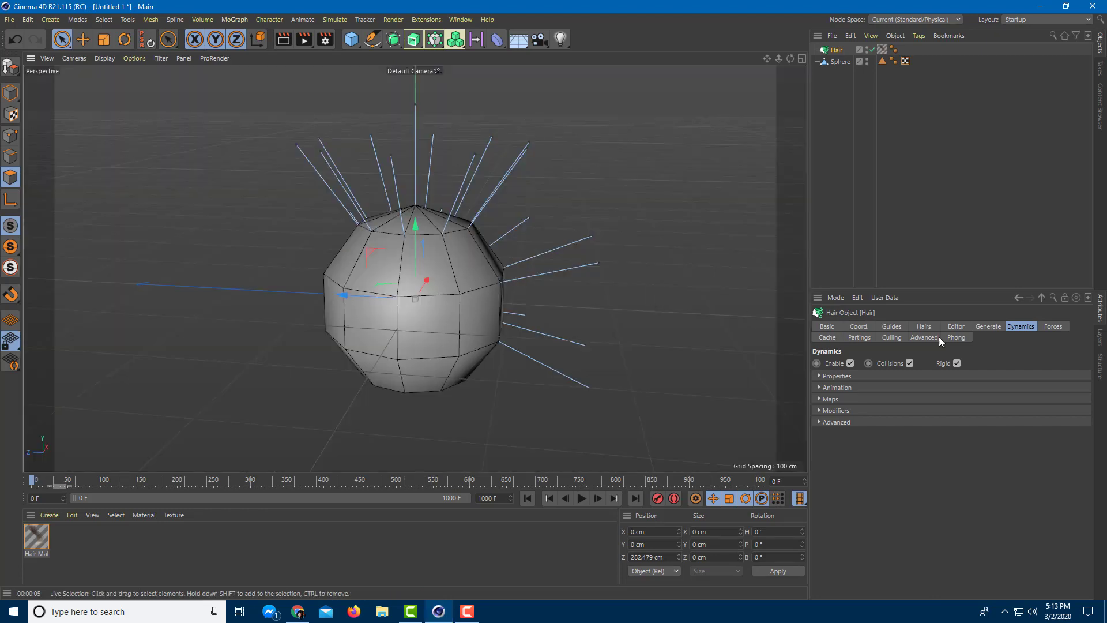
# Step: Turn off Rigid and Collisions for the hair dynamics while playing the simulation to about frame 211, and render the hair in the viewport
pyautogui.click(957, 363)
pyautogui.click(581, 498)
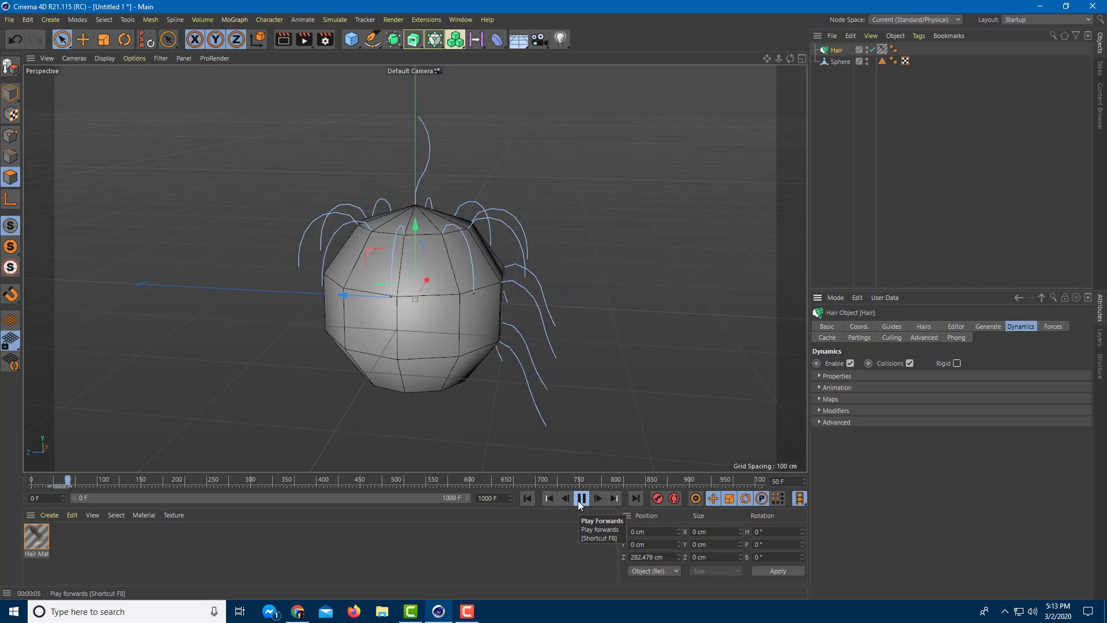
pyautogui.click(909, 363)
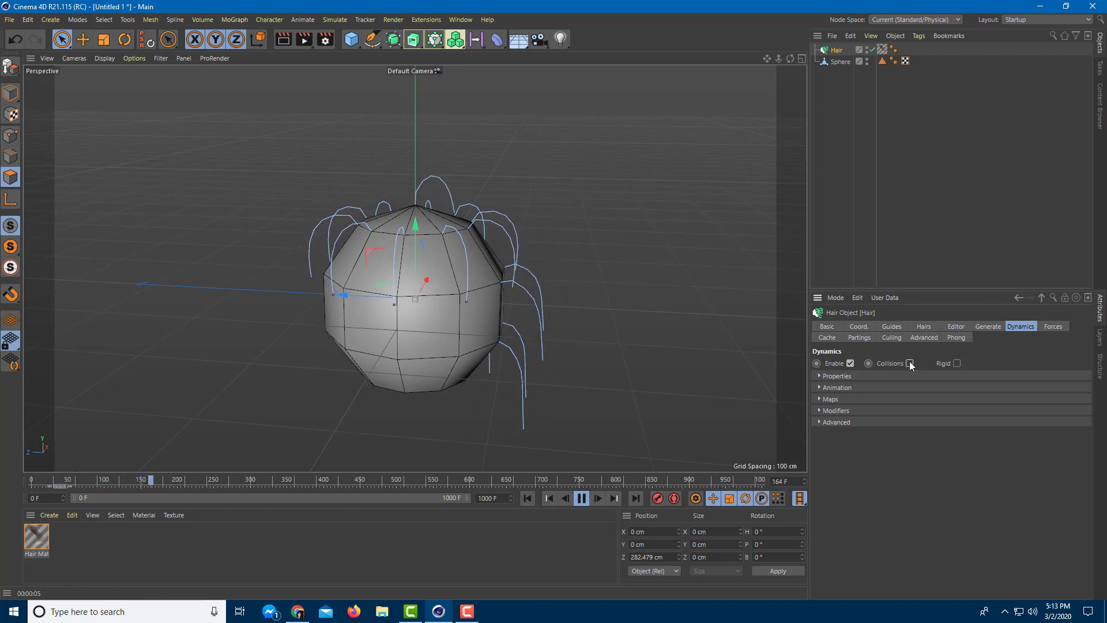
pyautogui.click(581, 499)
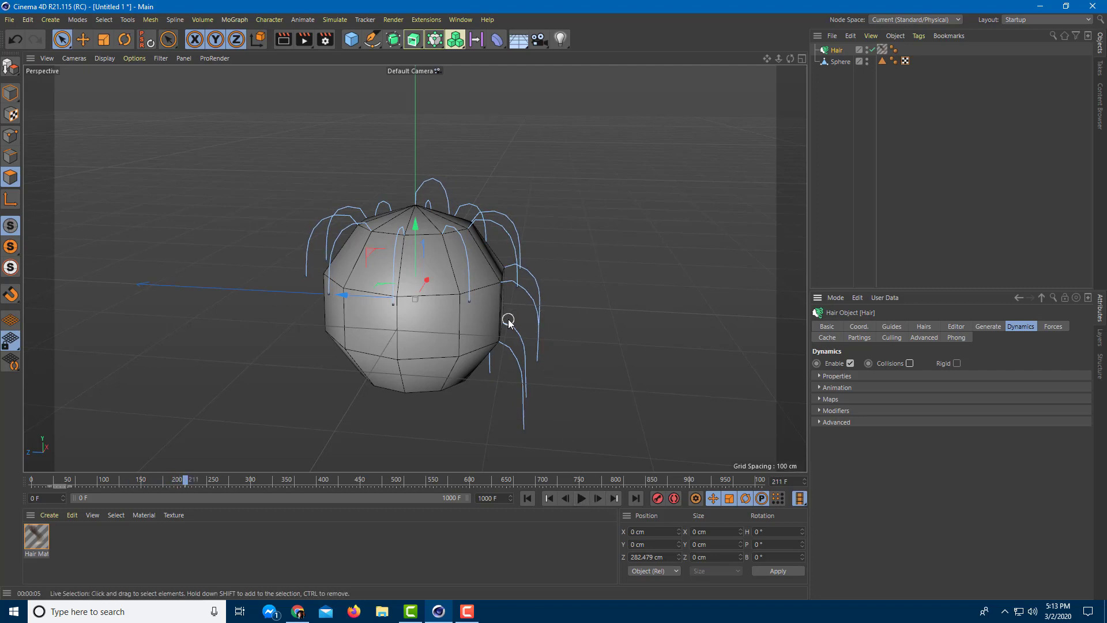
pyautogui.hotkey('ctrl', 'r')
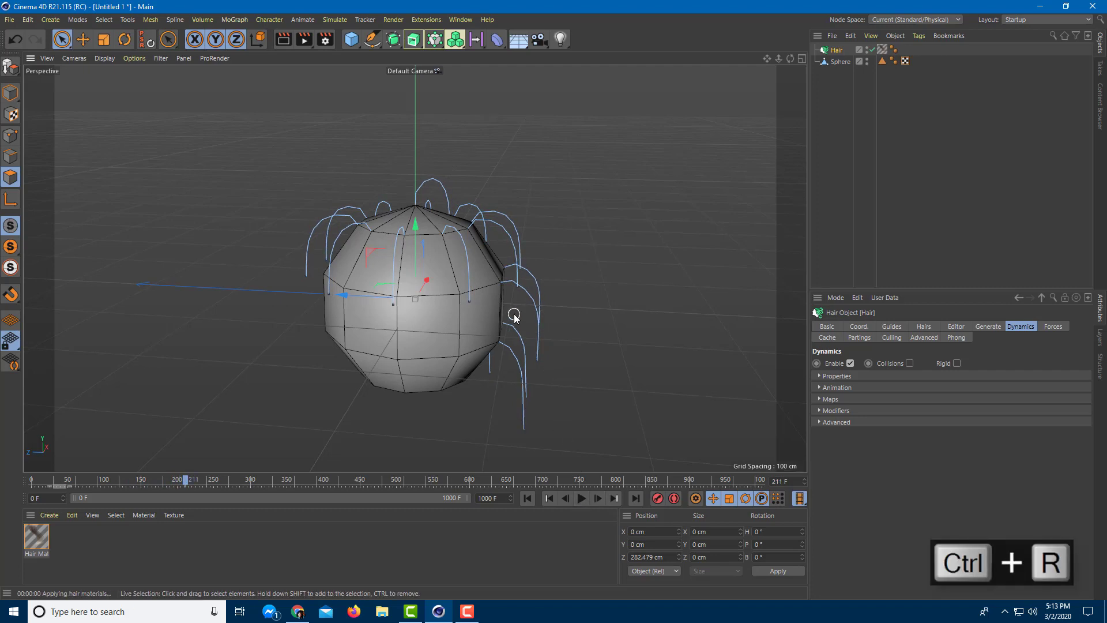